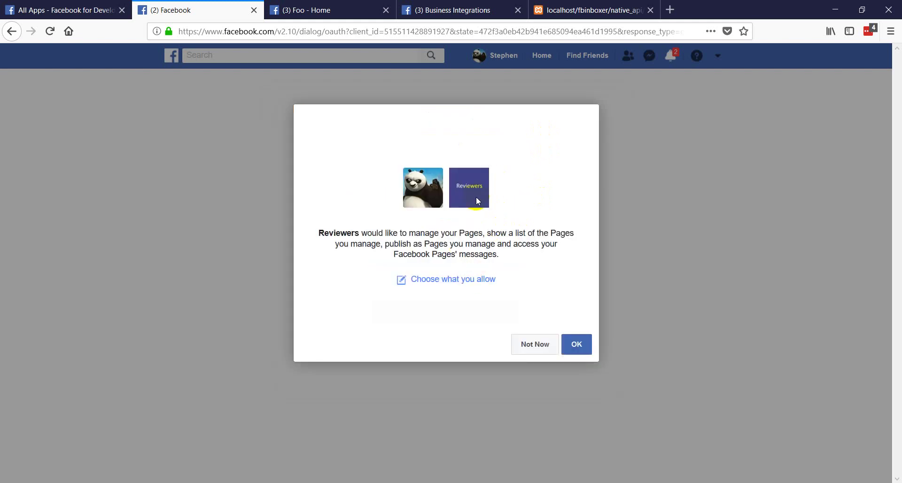
Step: Grant the Reviewers app the requested page permissions and review the imported Facebook account with its page list
left_click(579, 345)
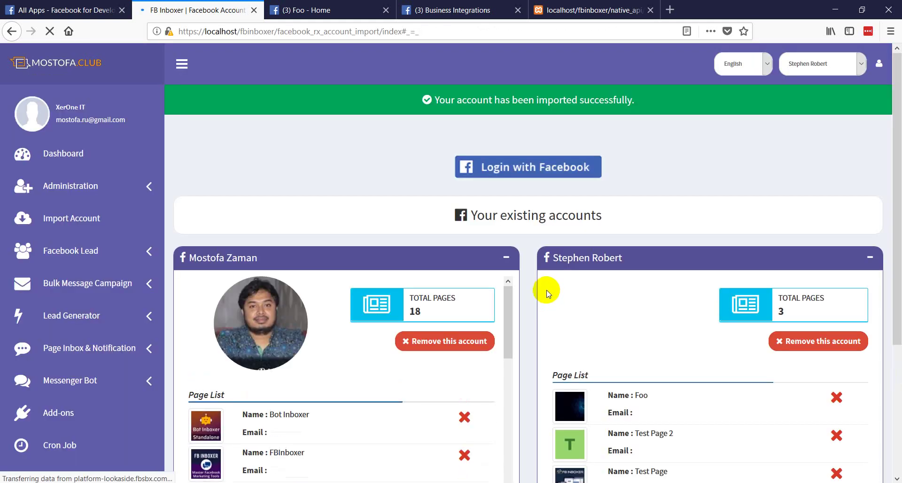
scroll(733, 329, "down", 4)
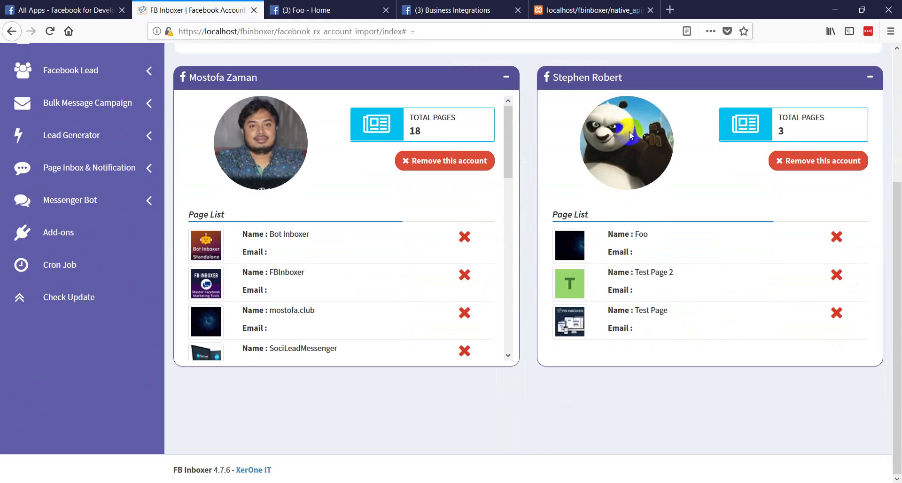
scroll(470, 272, "up", 4)
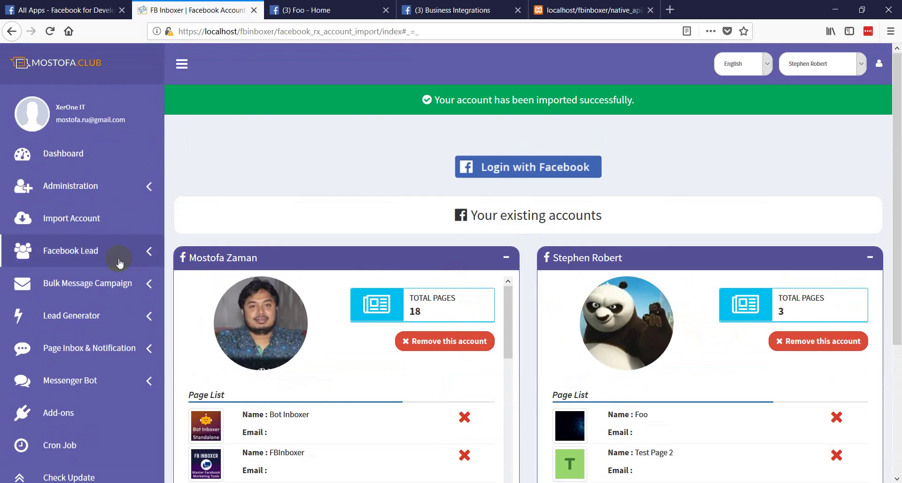
Step: Import leads from the Foo page by scanning its inbox
left_click(116, 261)
left_click(66, 276)
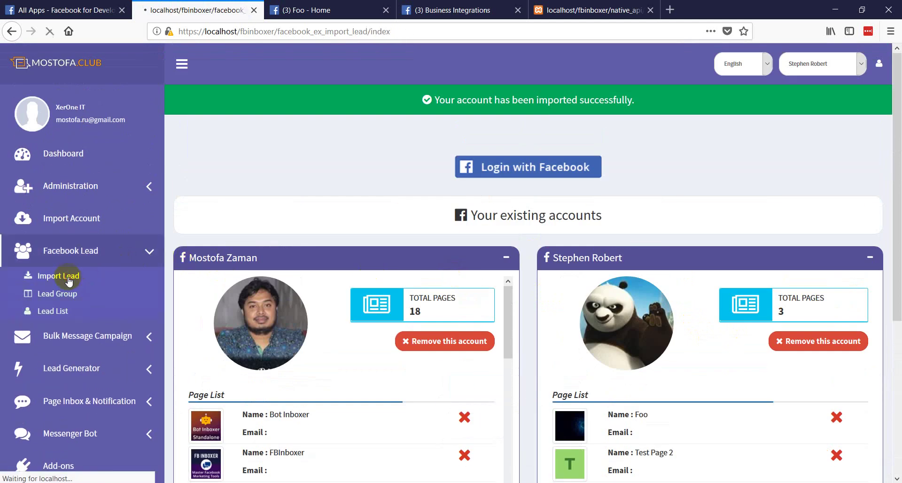
left_click(339, 262)
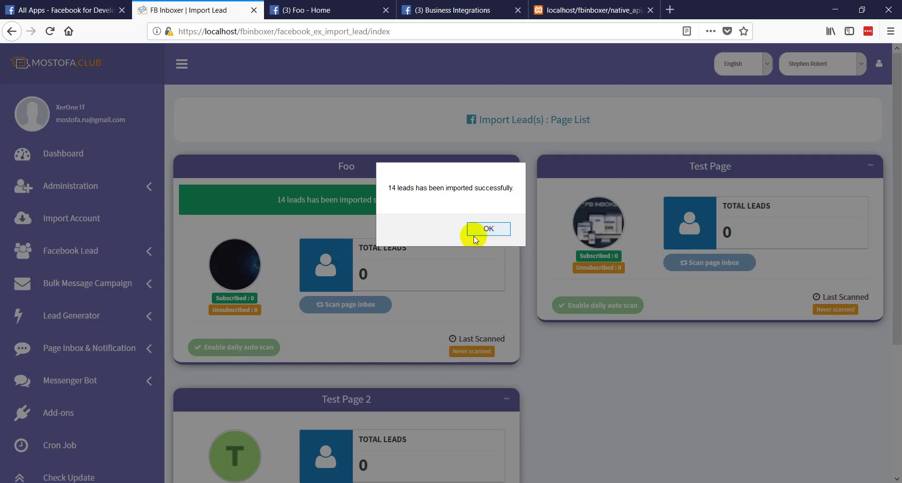
left_click(479, 232)
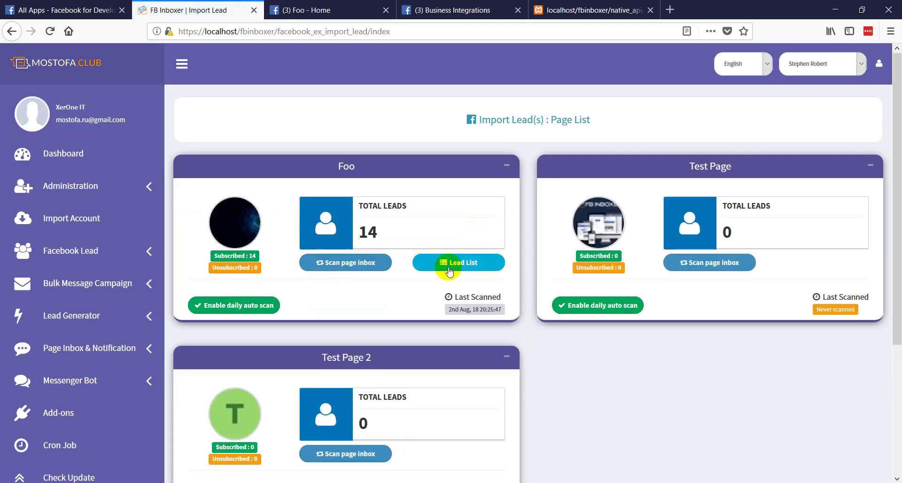
Step: View the Foo page's imported leads, check the seventh lead's inbox conversation on Facebook, and return to FB Inboxer
left_click(454, 264)
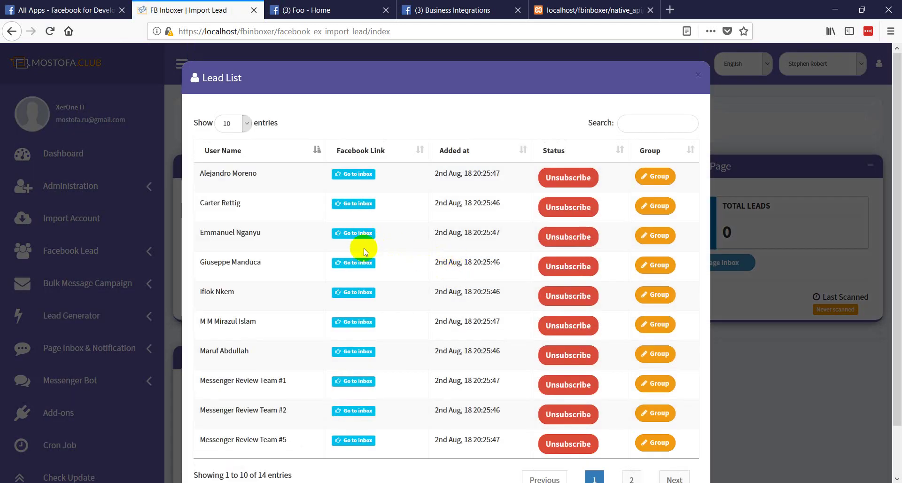
left_click(350, 354)
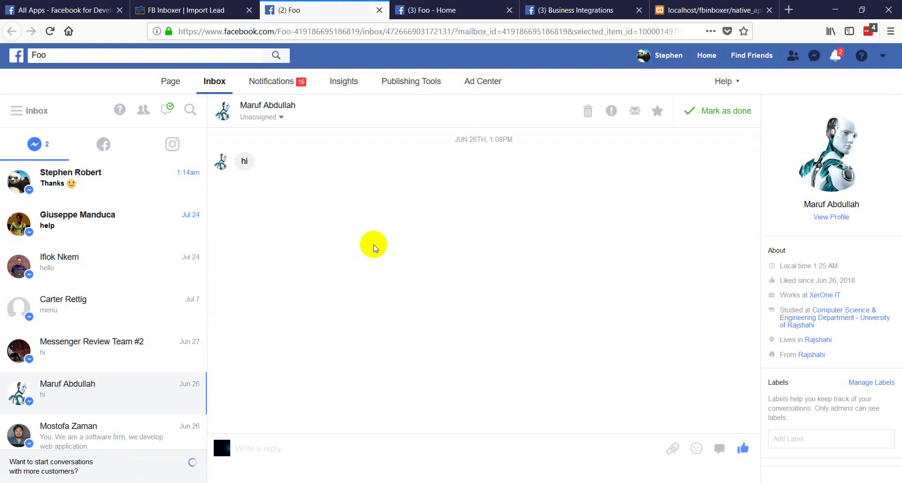
left_click(211, 8)
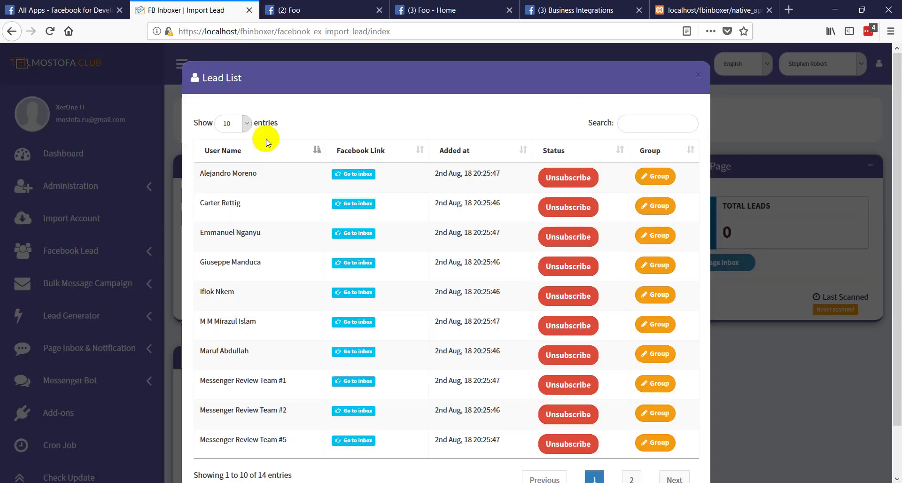
Step: Unsubscribe the first lead of the Foo page and view the complete Lead List
left_click(569, 187)
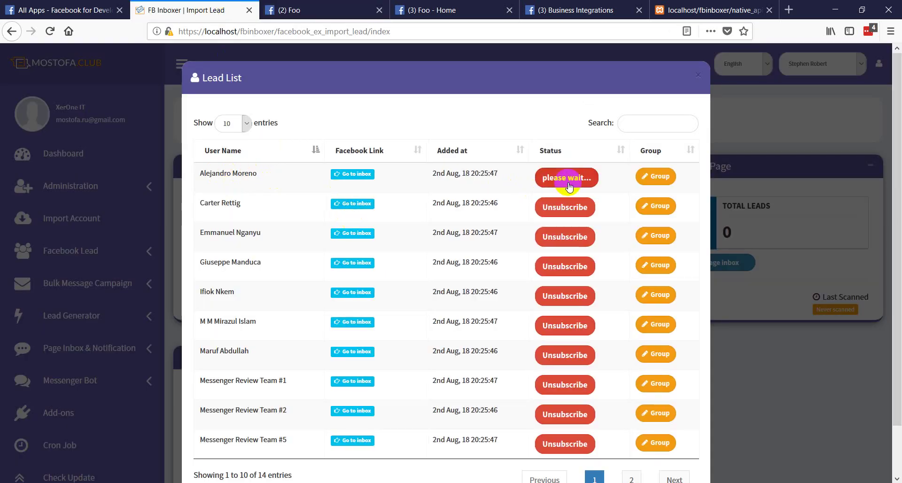
left_click(699, 79)
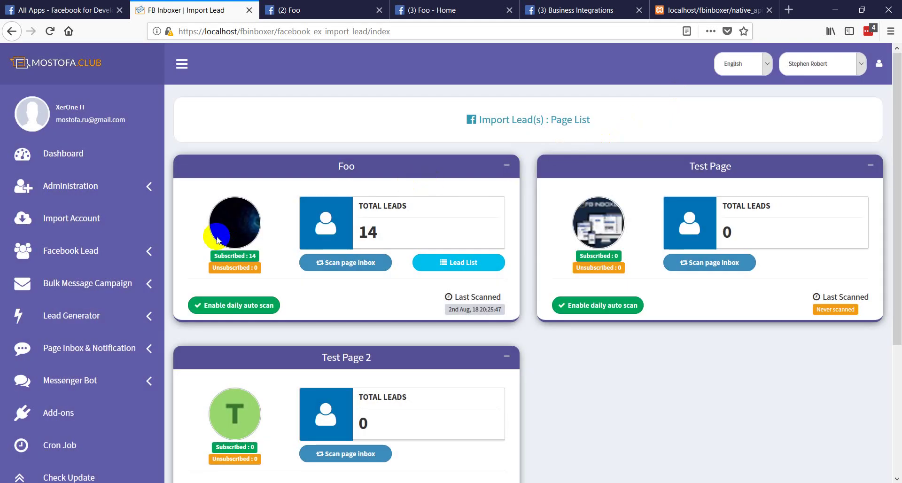
left_click(117, 259)
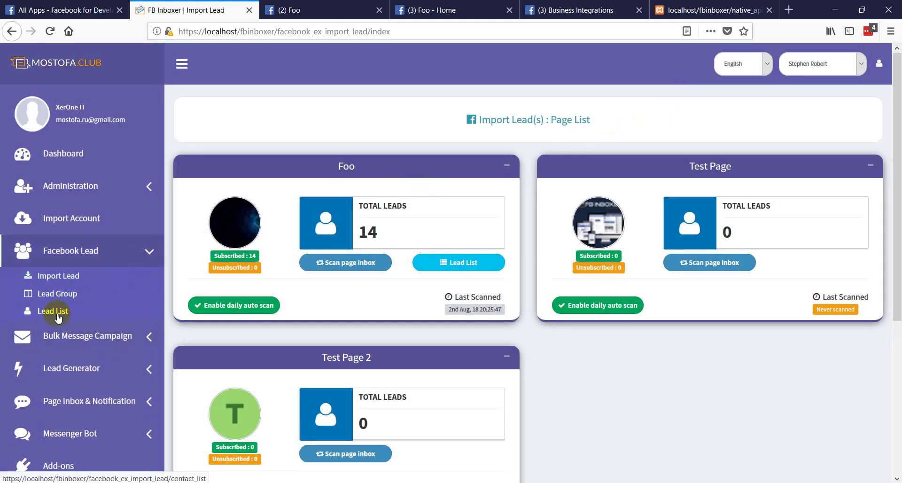
left_click(58, 319)
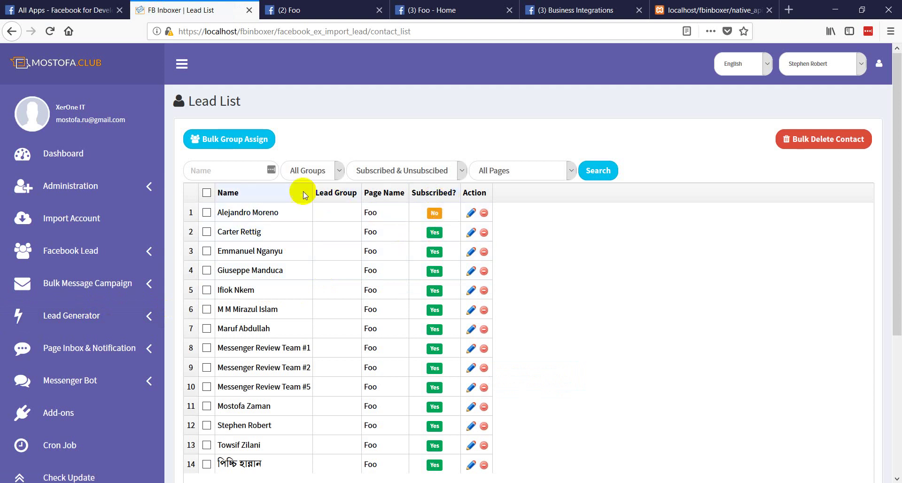
Step: Load the Foo page's latest posts in the Auto Private Reply section
left_click(121, 316)
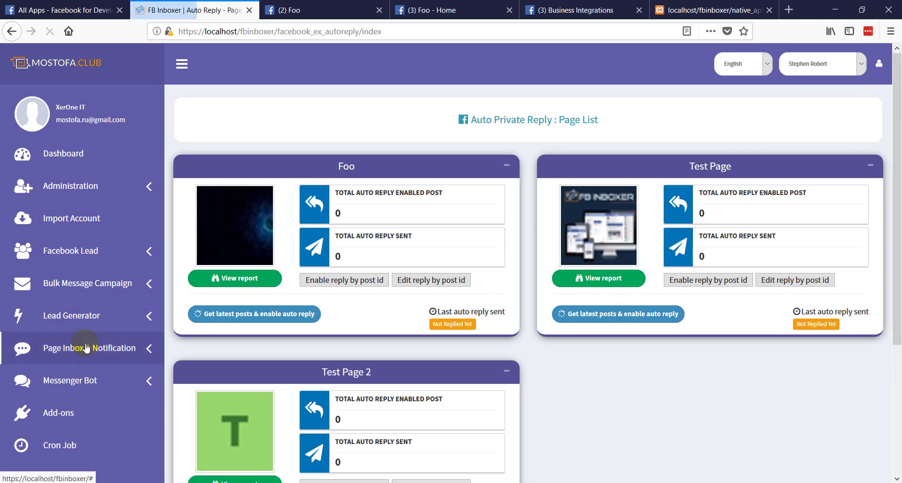
left_click(261, 253)
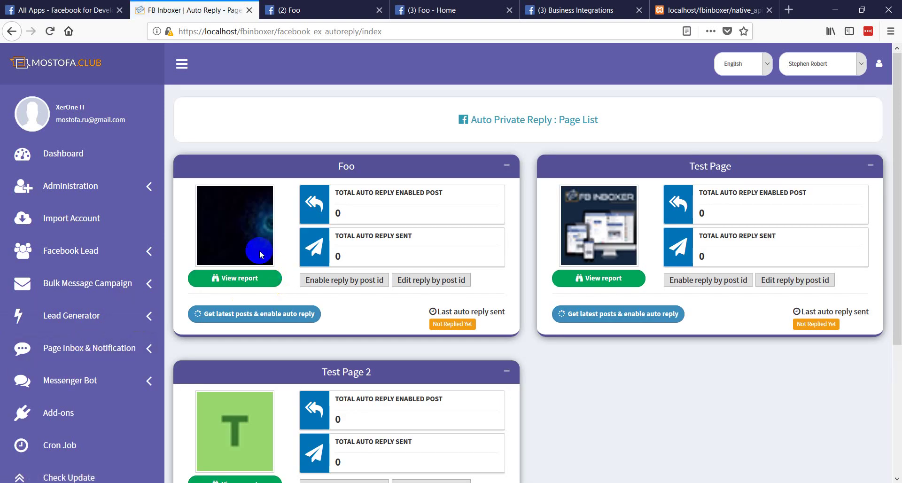
left_click(263, 315)
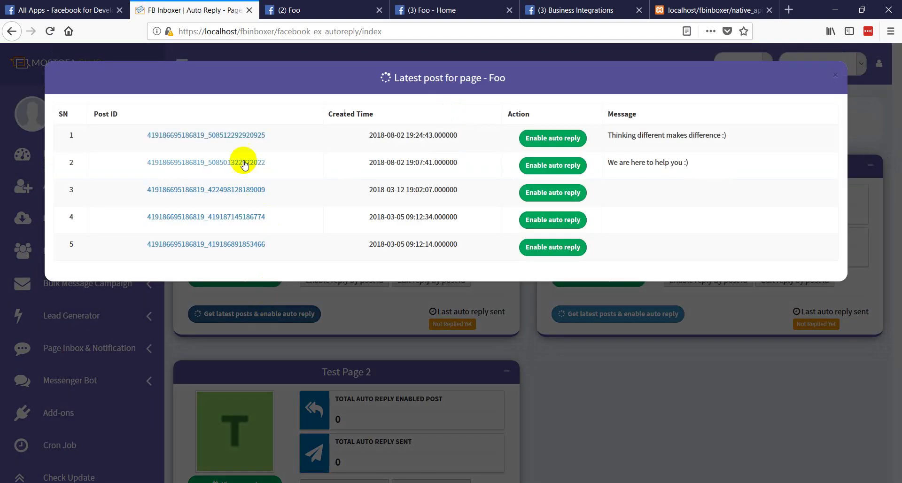
Step: View the post "Thinking different makes difference :)" on Facebook and return to the latest-posts list in FB Inboxer
left_click(243, 134)
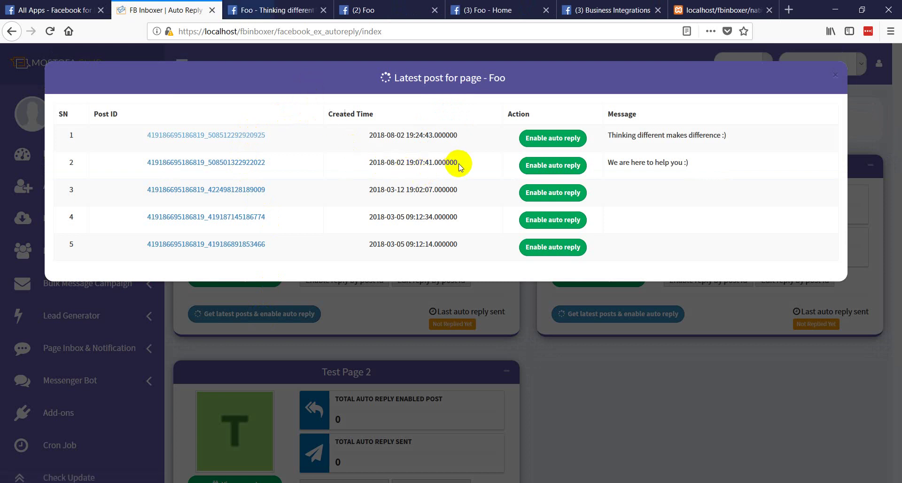
left_click(284, 10)
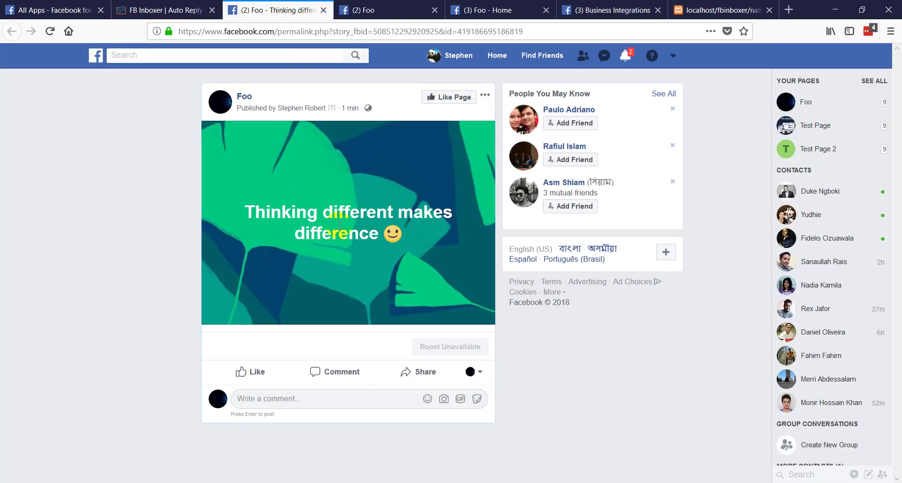
left_click(177, 13)
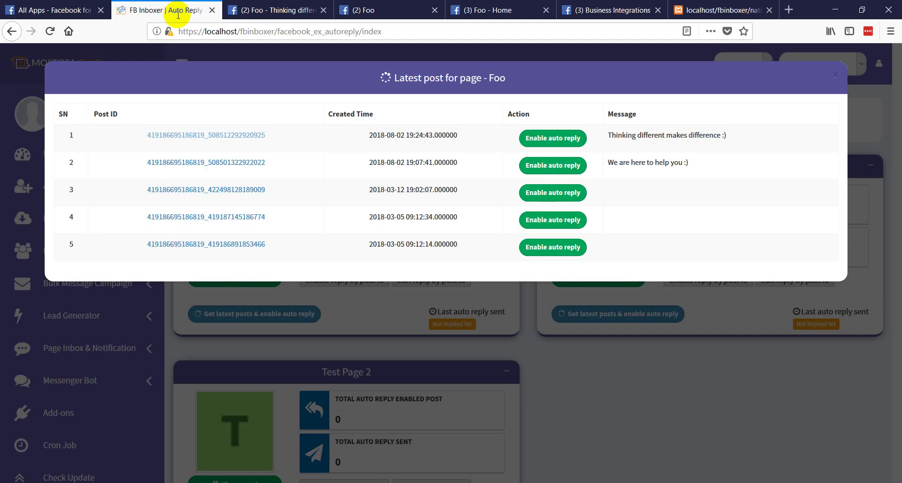
Step: Set up a generic auto reply for the newest post with comment reply "Hi #LEAD_USER_FIRST_NAME# , This is test reply :) Don't worry. Thanks :)"
left_click(543, 139)
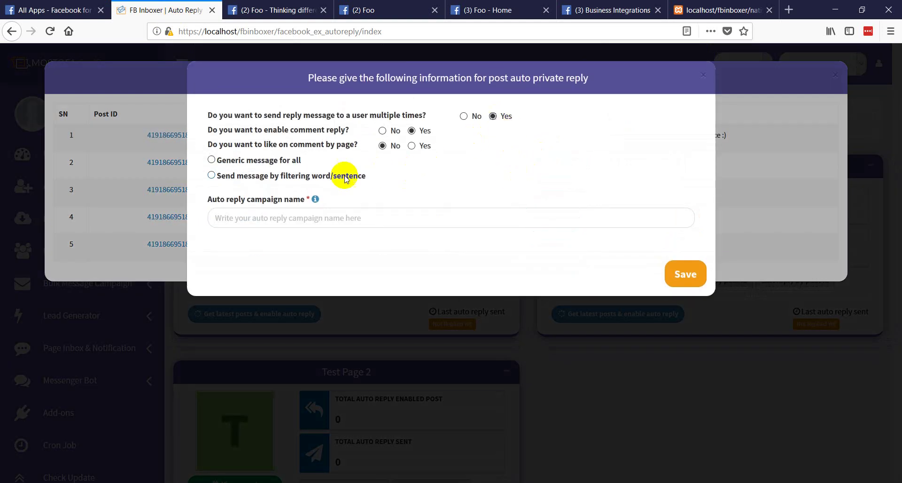
left_click(252, 160)
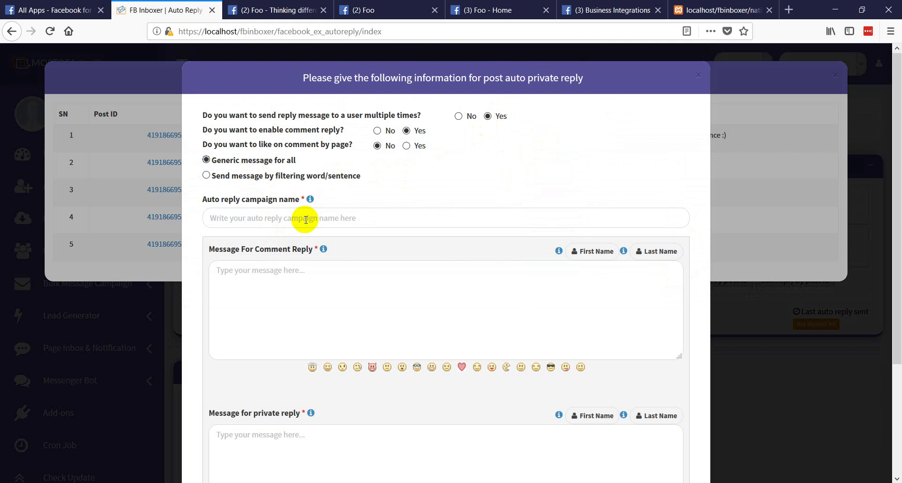
left_click(284, 299)
key("ctrl+v")
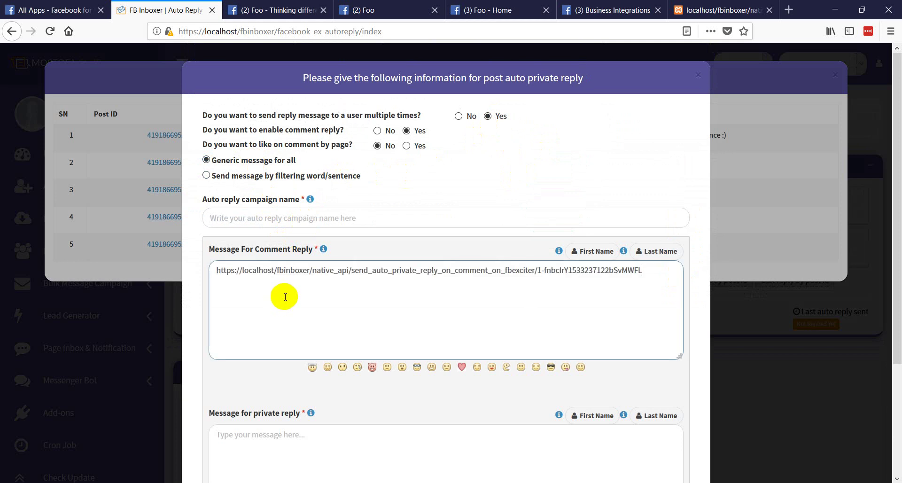
key("ctrl+a")
key("BackSpace")
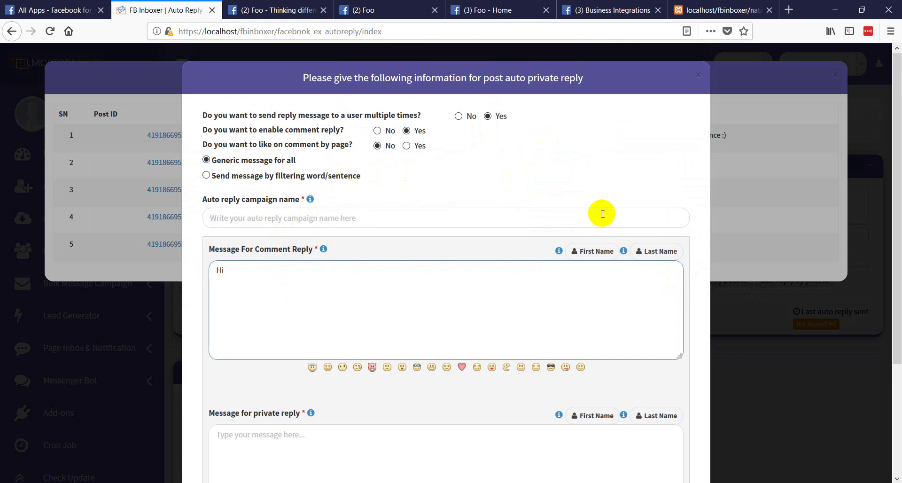
left_click(582, 252)
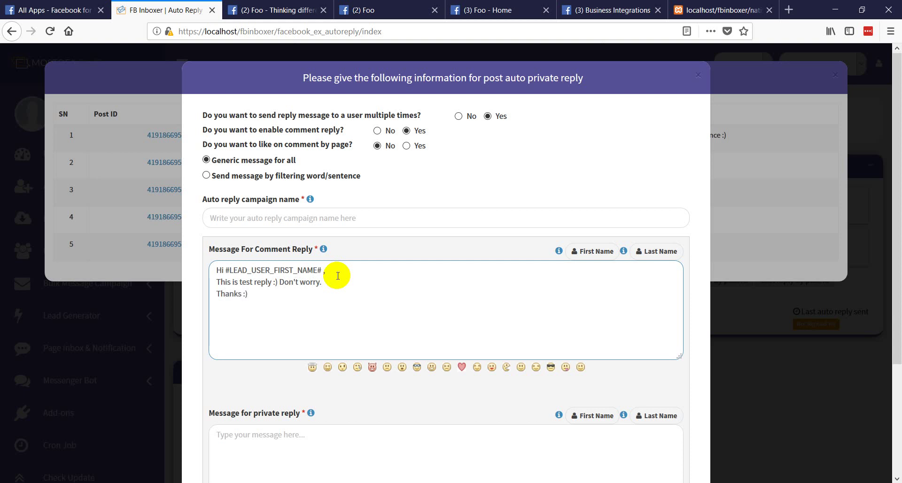
Step: Name the auto reply campaign "test campaign", reuse the comment reply text as the private reply message, and save the campaign
key("ctrl+a")
key("ctrl+c")
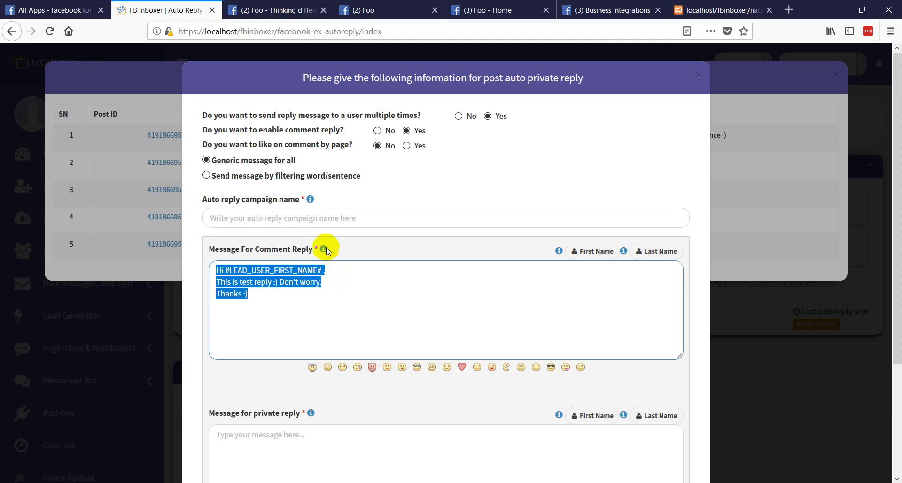
left_click(331, 220)
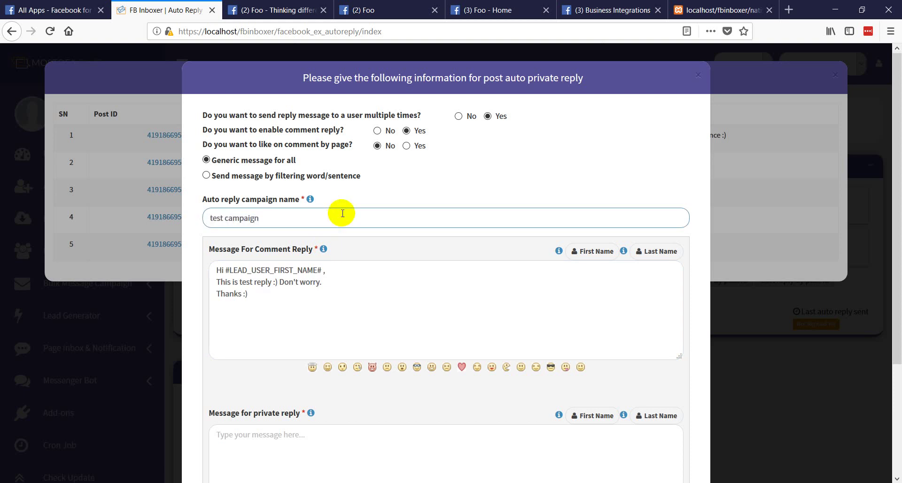
scroll(305, 357, "down", 3)
left_click(263, 312)
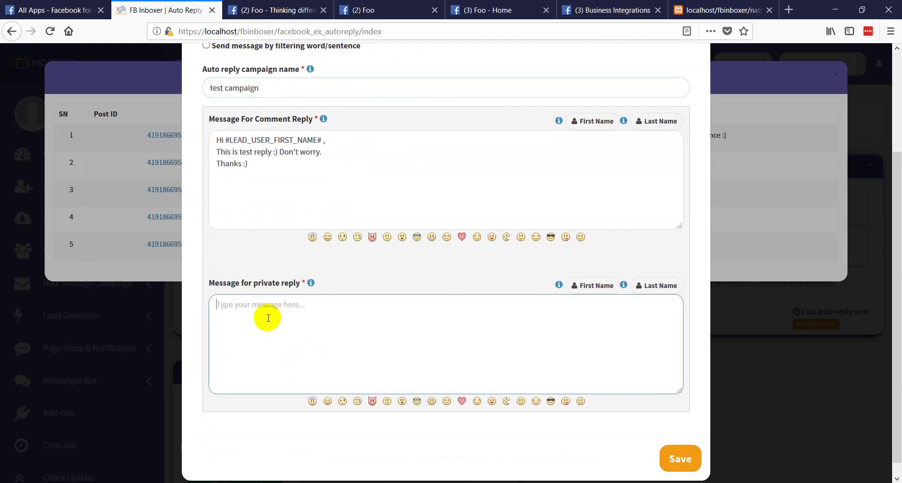
key("ctrl+v")
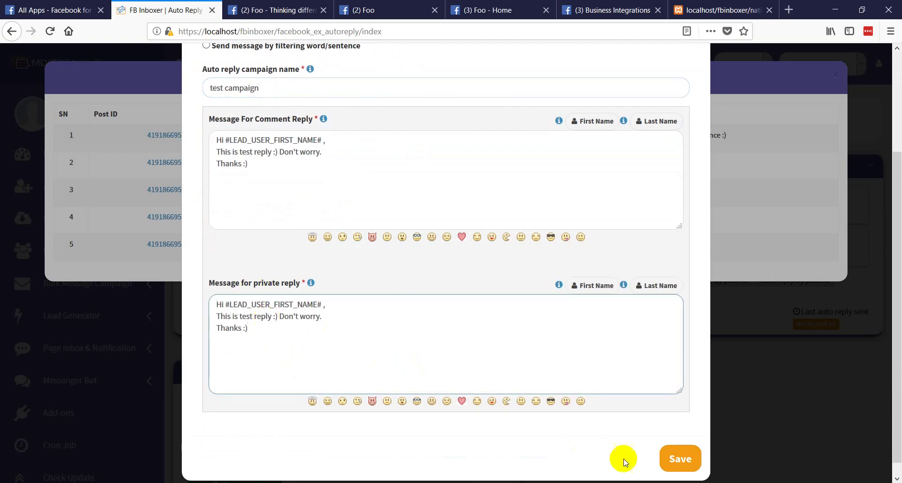
left_click(680, 460)
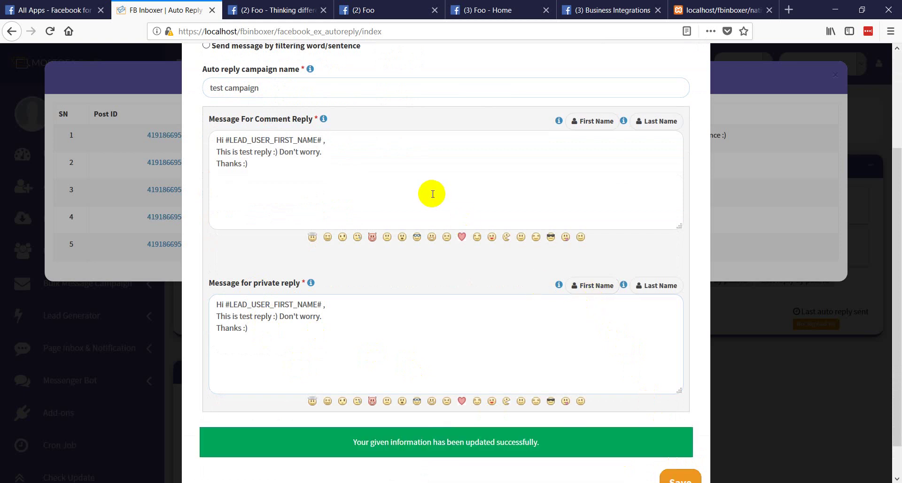
Step: Go to the Foo post on Facebook and switch the commenting identity from the page to the personal profile
left_click(291, 14)
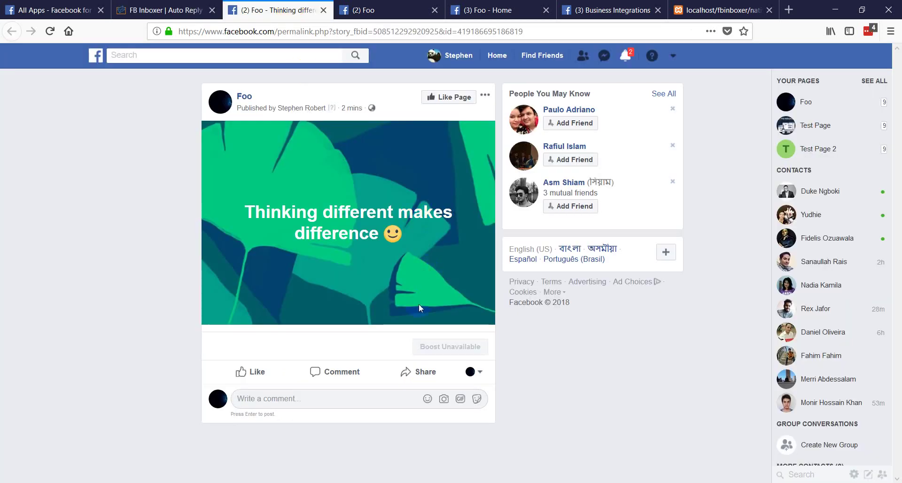
left_click(478, 374)
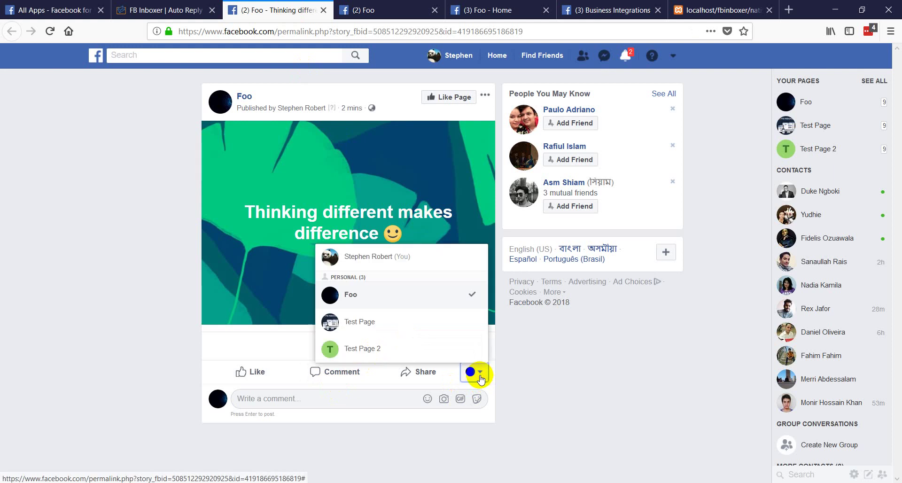
left_click(376, 256)
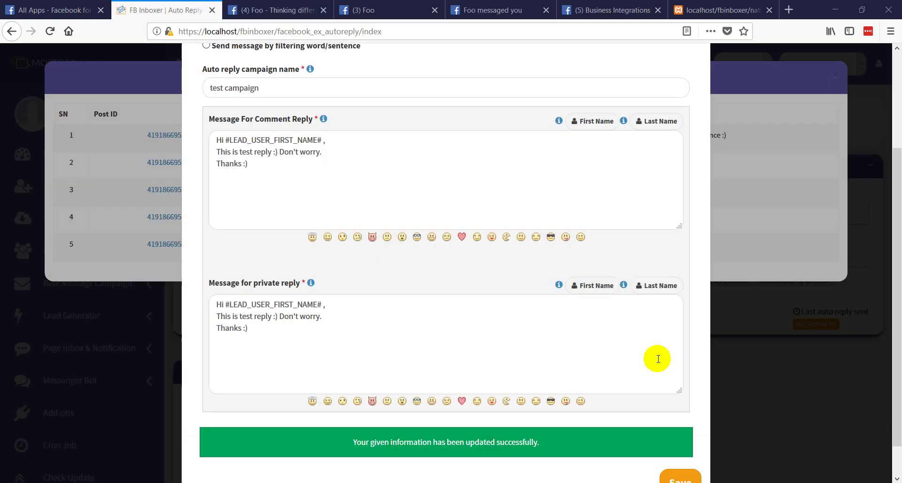
Step: Close the auto reply form and the latest-posts list, and check Foo's auto reply totals on the page list
scroll(657, 282, "up", 3)
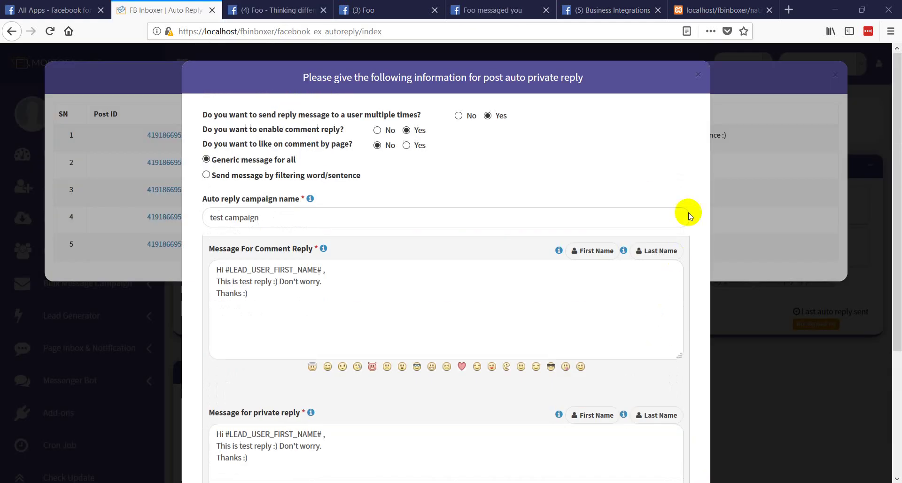
left_click(702, 75)
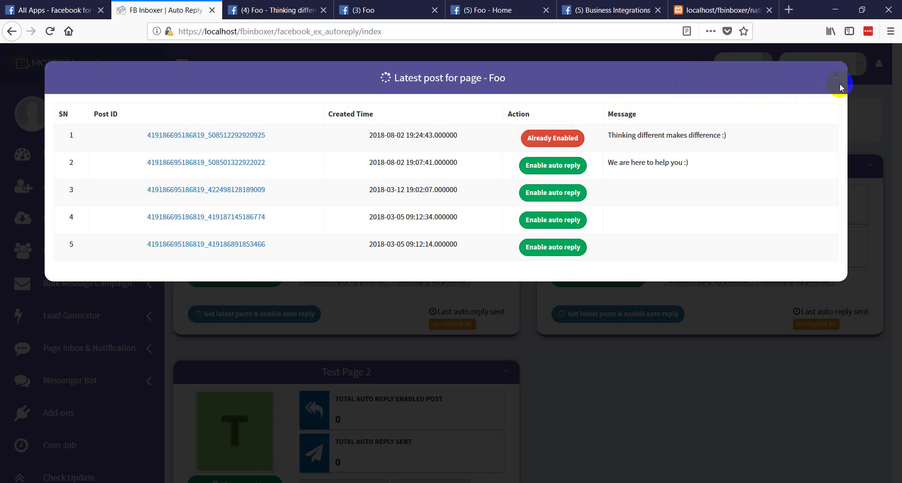
left_click(835, 77)
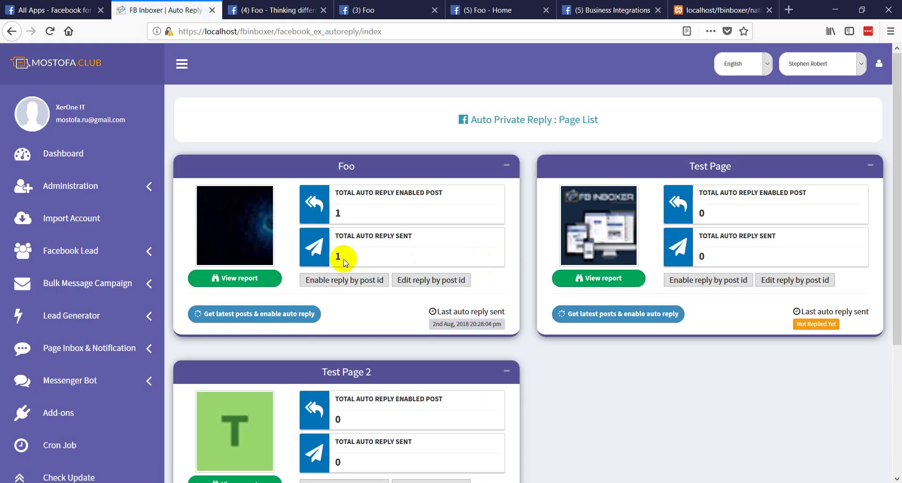
Step: Switch to the Foo post on Facebook and check the automatic comment reply and the private message from the page
left_click(293, 14)
left_click(418, 343)
scroll(357, 364, "down", 2)
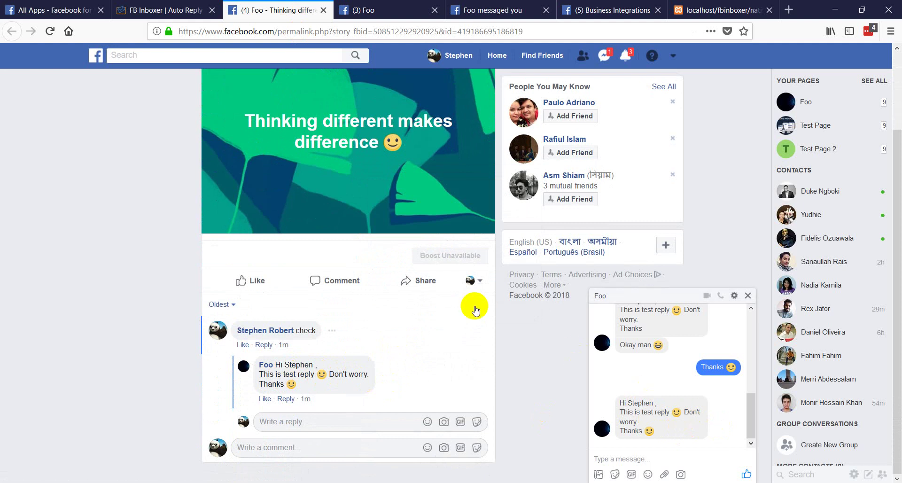
Step: Return to FB Inboxer, open Foo's auto reply report and review the reply details of "test campaign"
left_click(193, 10)
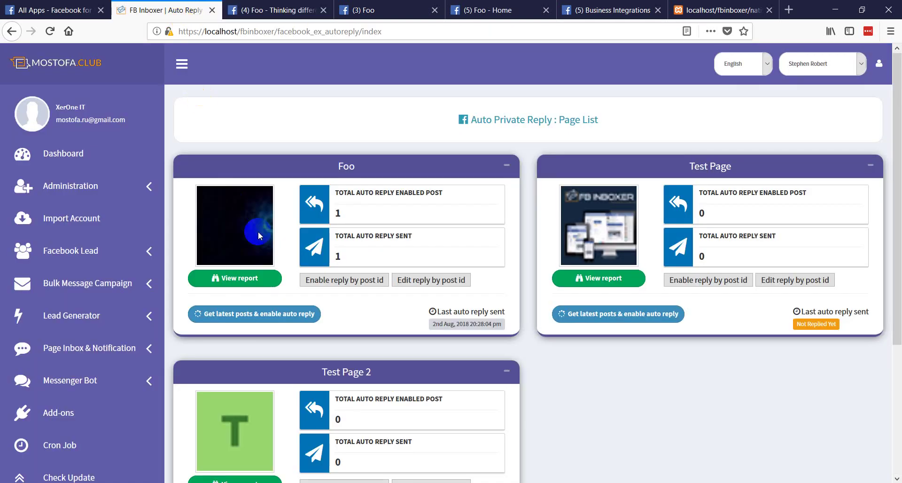
left_click(243, 288)
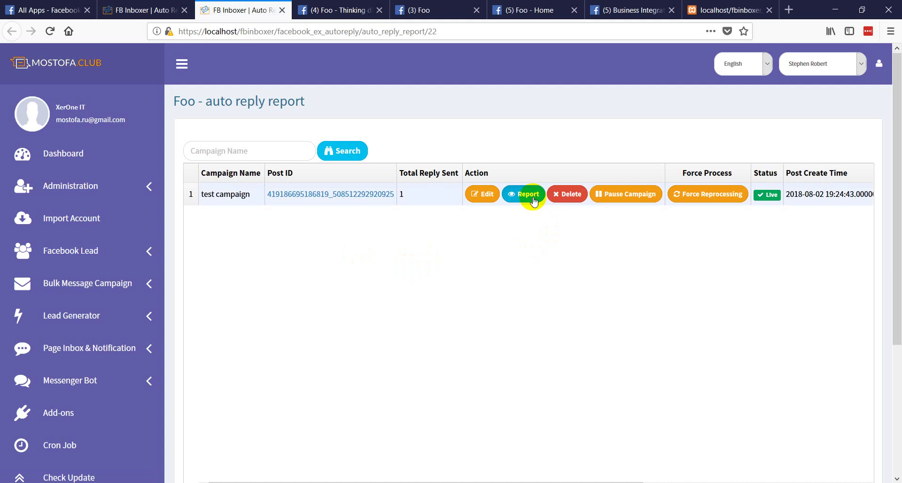
left_click(533, 195)
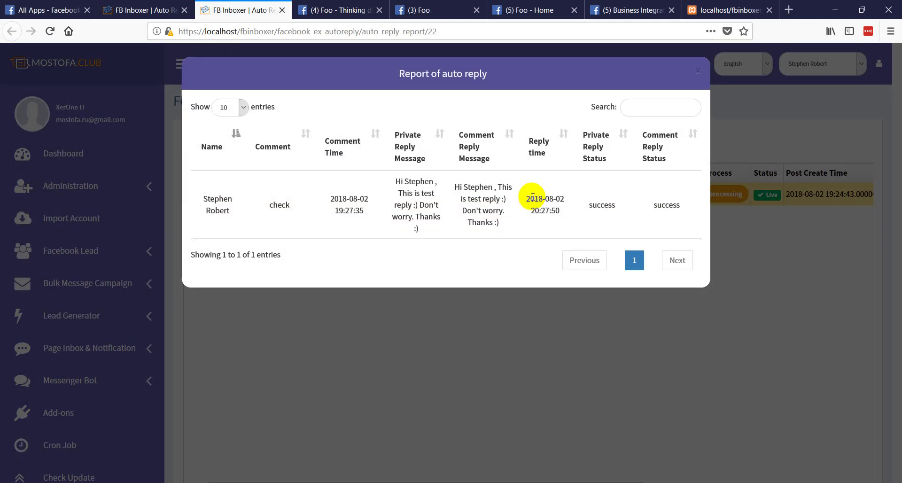
left_click_drag(427, 232, 368, 181)
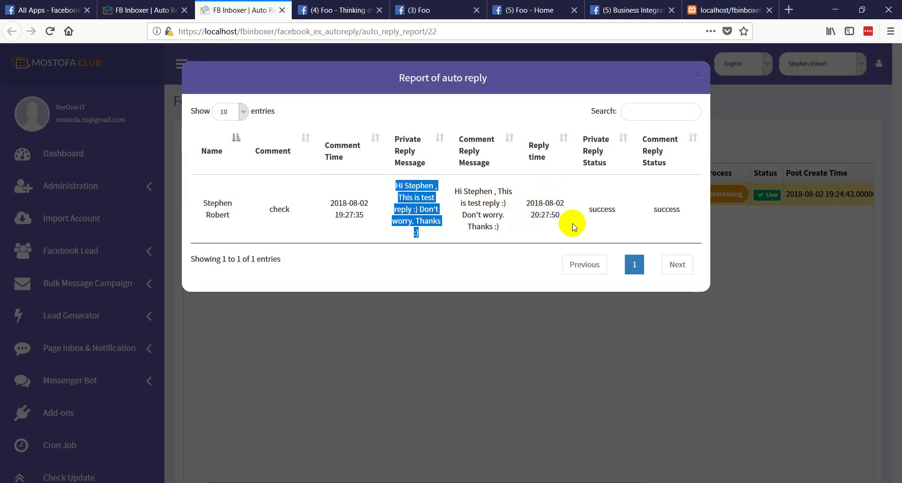
left_click(698, 78)
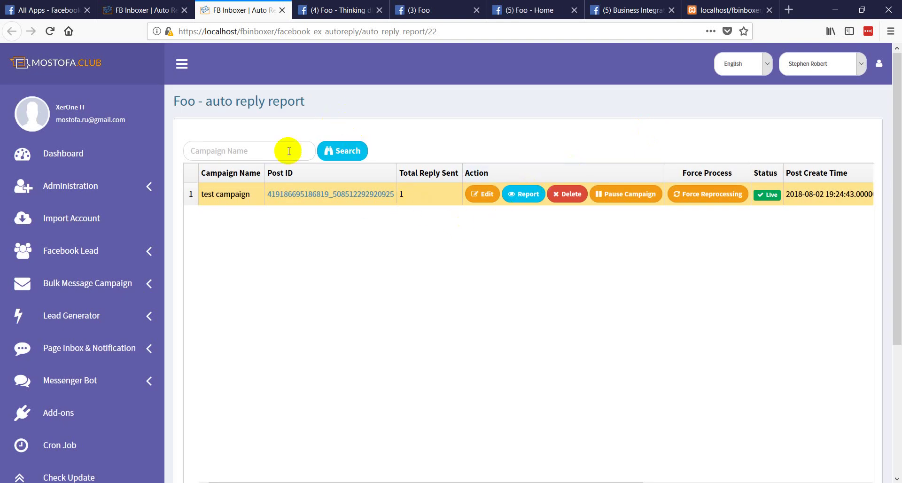
Step: Enable the Foo page for inbox and notification in the Page Inbox & Notification settings
scroll(137, 300, "down", 3)
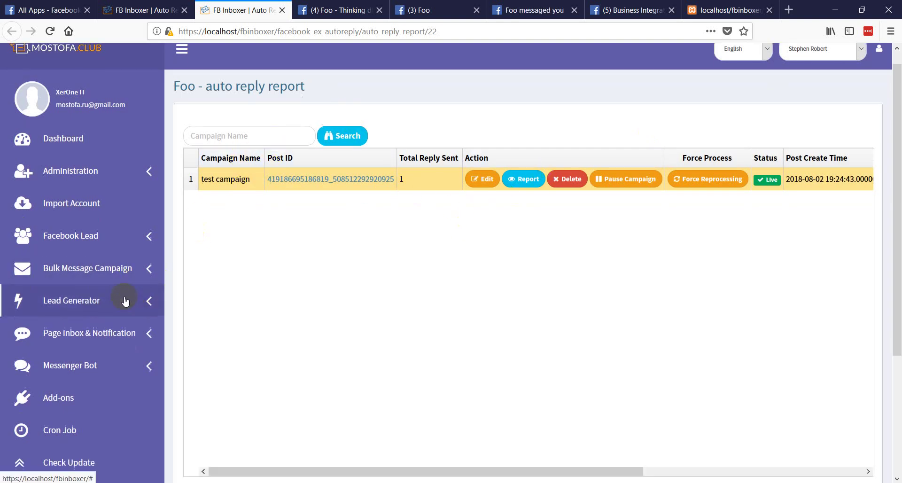
scroll(126, 301, "up", 1)
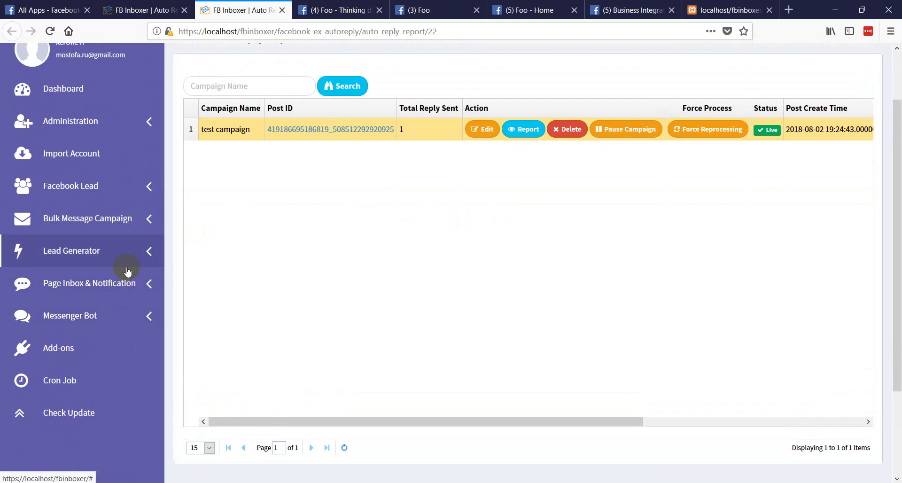
left_click(123, 288)
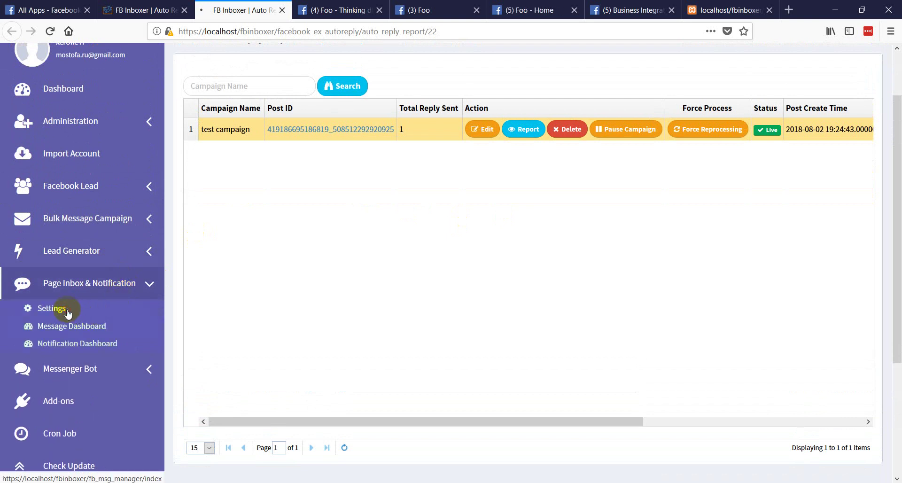
left_click(68, 311)
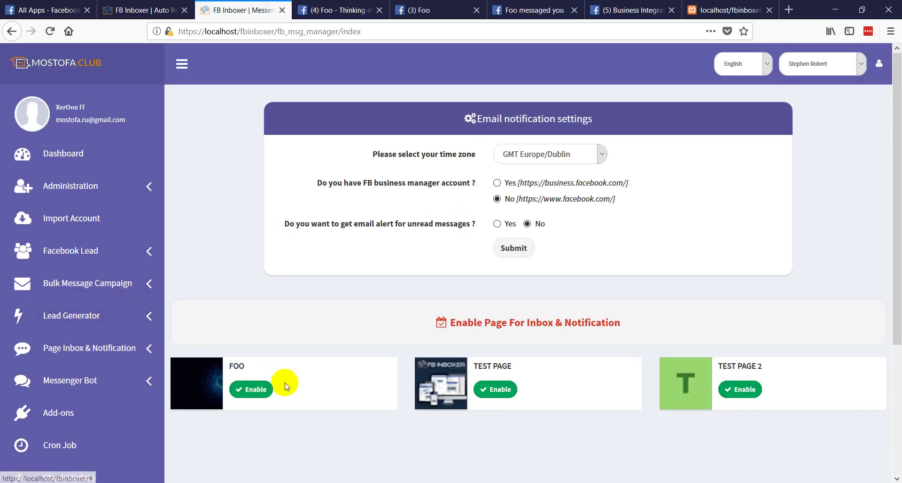
left_click(256, 390)
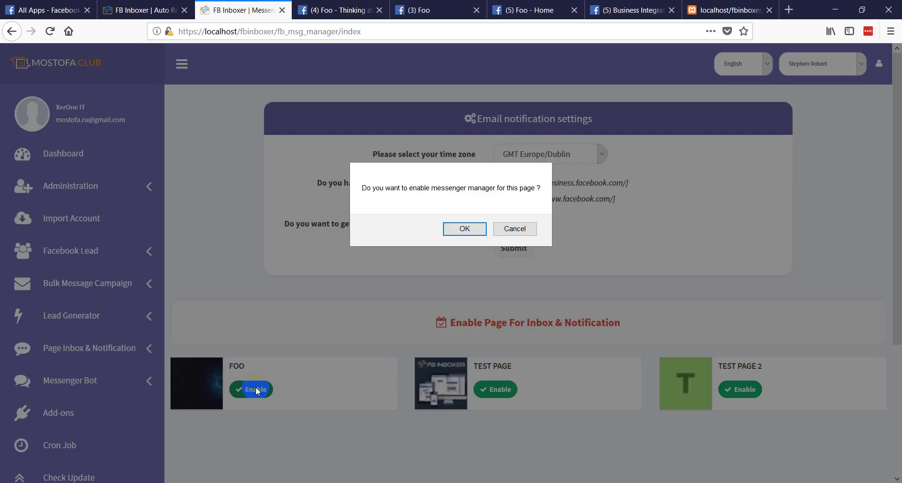
left_click(464, 229)
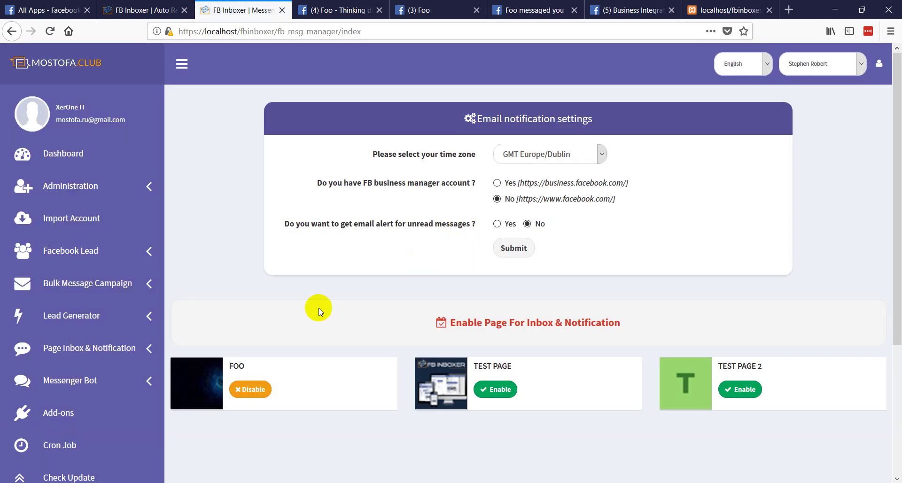
Step: Open the Message Dashboard and review the unread messages and the latest entry in Foo's last 20 conversations
left_click(128, 351)
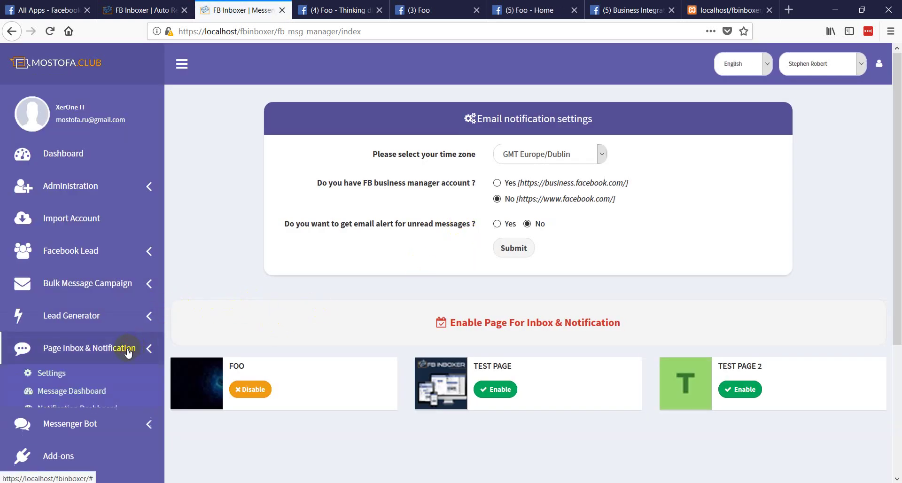
scroll(122, 339, "down", 3)
left_click(94, 264)
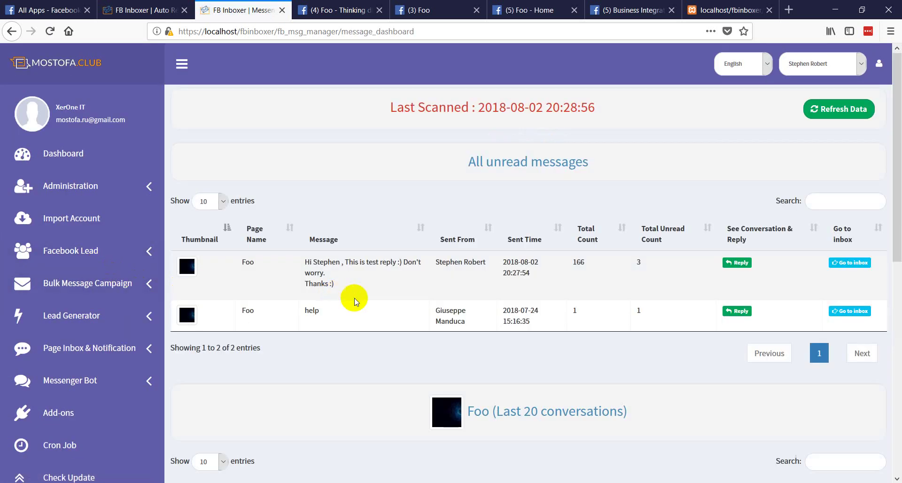
scroll(403, 316, "down", 3)
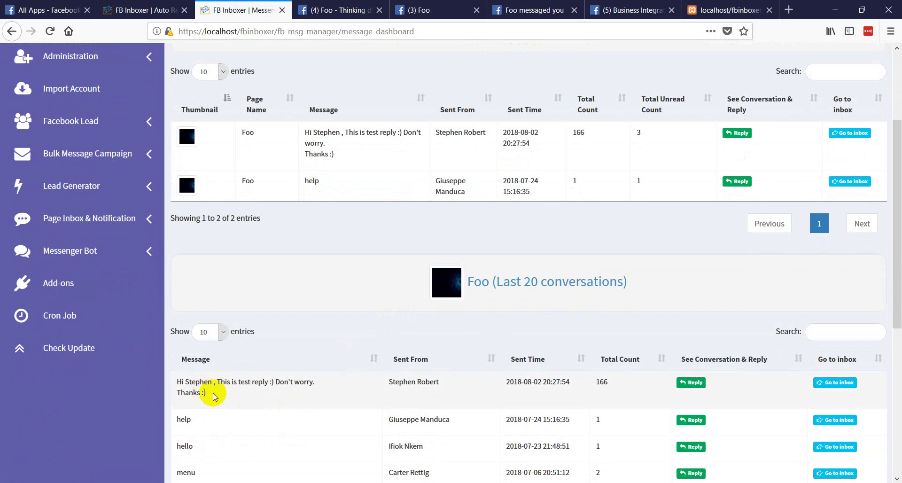
left_click_drag(213, 395, 177, 376)
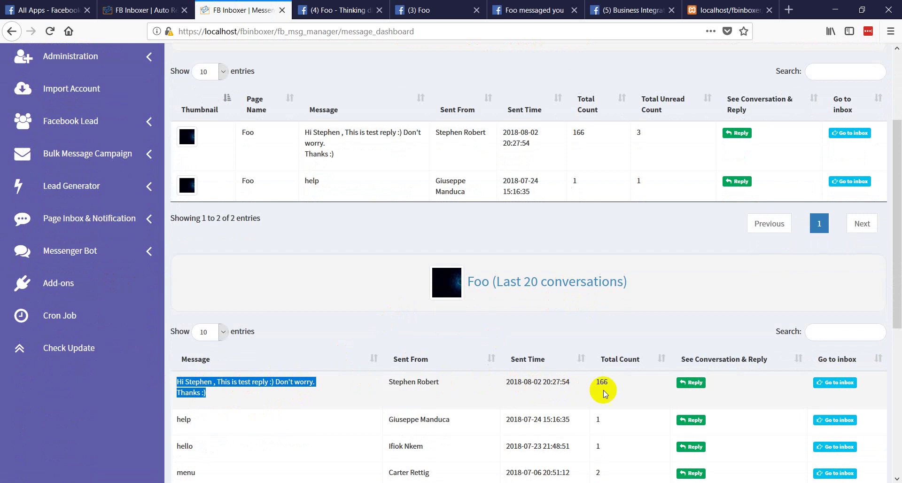
Step: Open the newest conversation in Foo's list and send the reply "Okay, no problem :)"
left_click(692, 384)
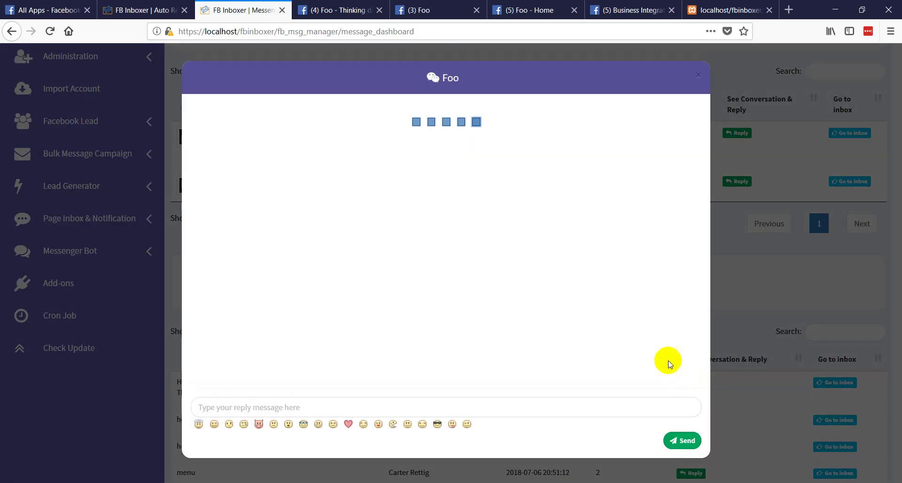
left_click(456, 409)
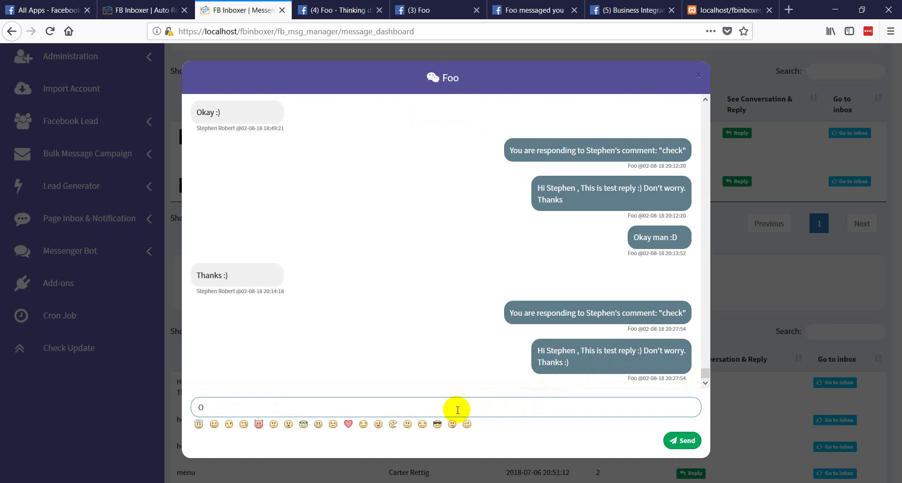
type("ay, no problem :)")
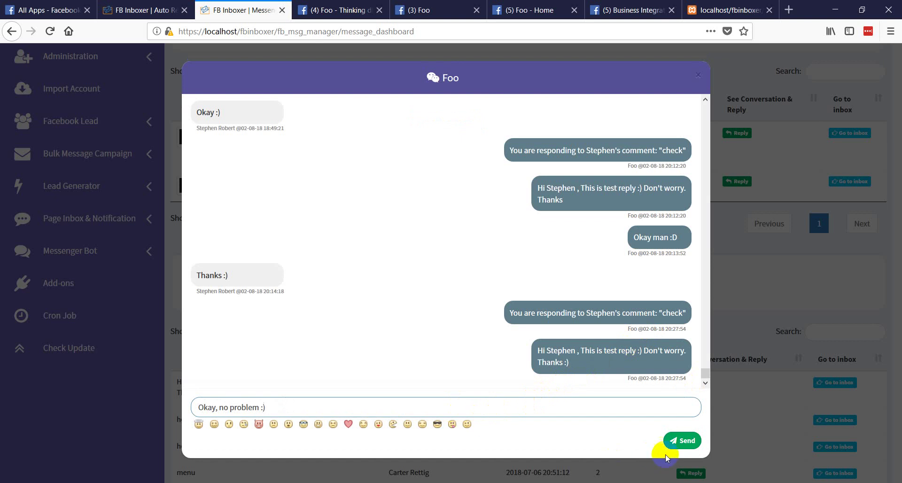
left_click(681, 440)
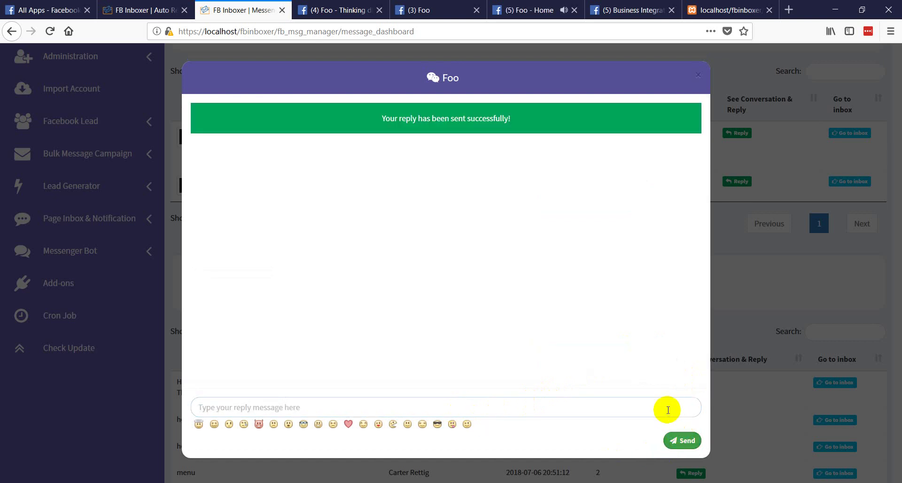
Step: Switch to the Foo post on Facebook and answer the page in the chat with "You are awesome :)"
left_click(338, 11)
left_click(671, 433)
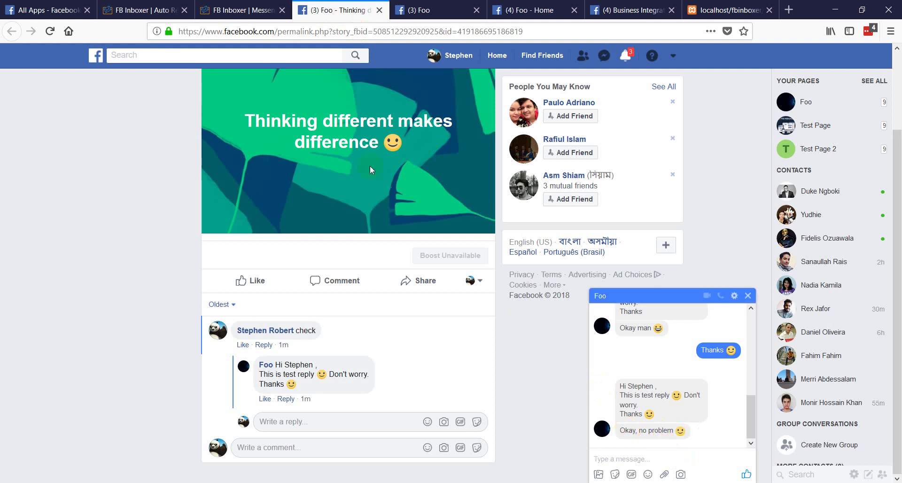
left_click(327, 121)
left_click(658, 463)
type("You are awesome :)")
key("Return")
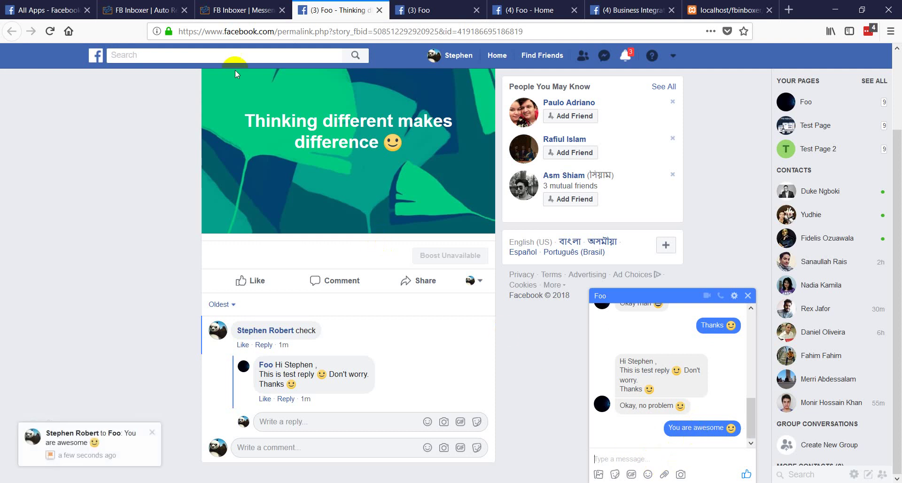
Step: Back in FB Inboxer, close the Foo conversation, refresh the message dashboard data and check the newest message in Foo's conversations
left_click(238, 11)
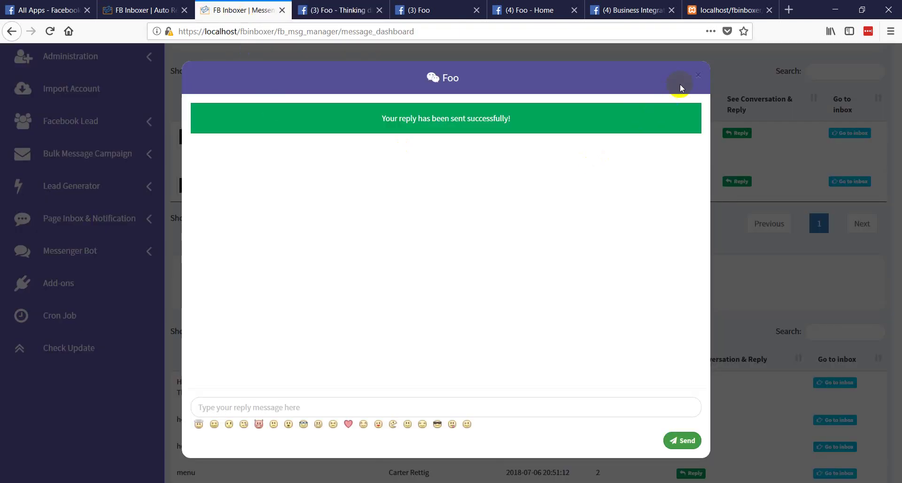
left_click(698, 75)
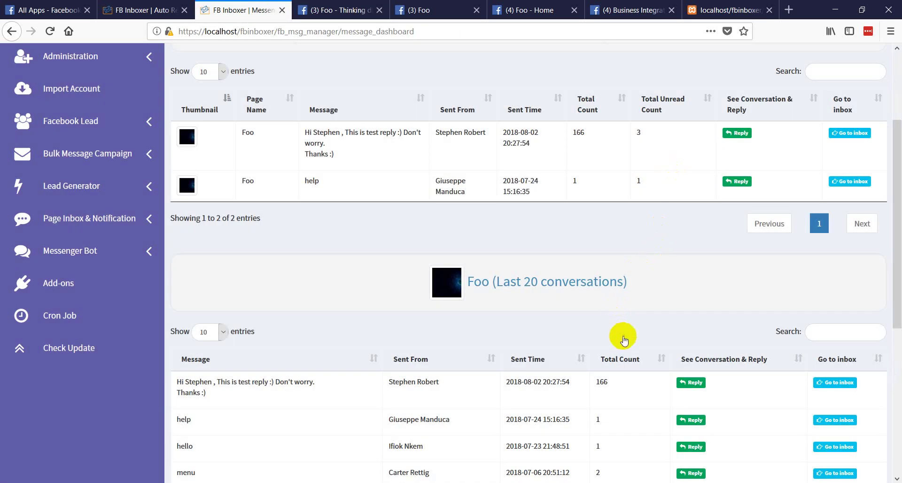
scroll(855, 255, "up", 3)
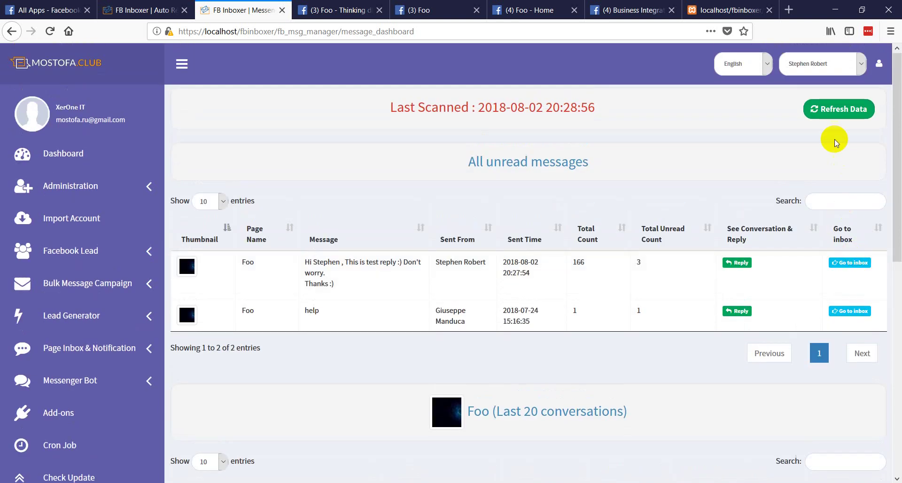
left_click(834, 113)
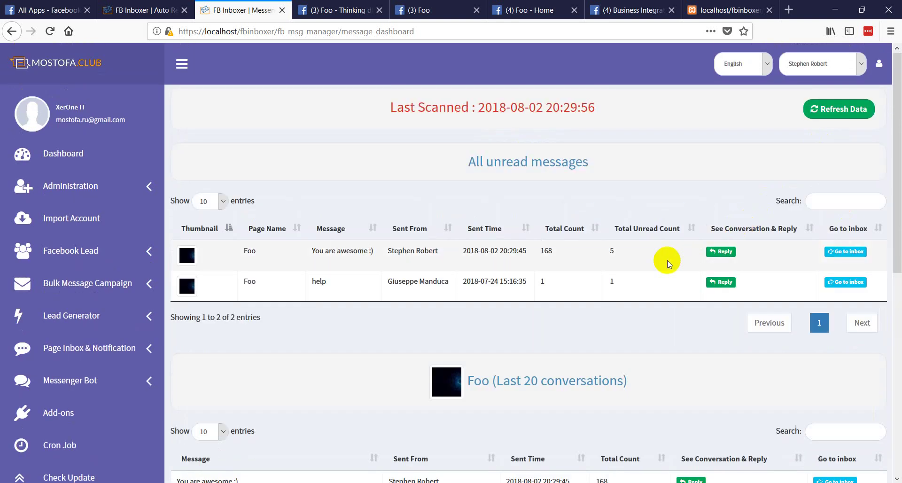
scroll(668, 263, "down", 4)
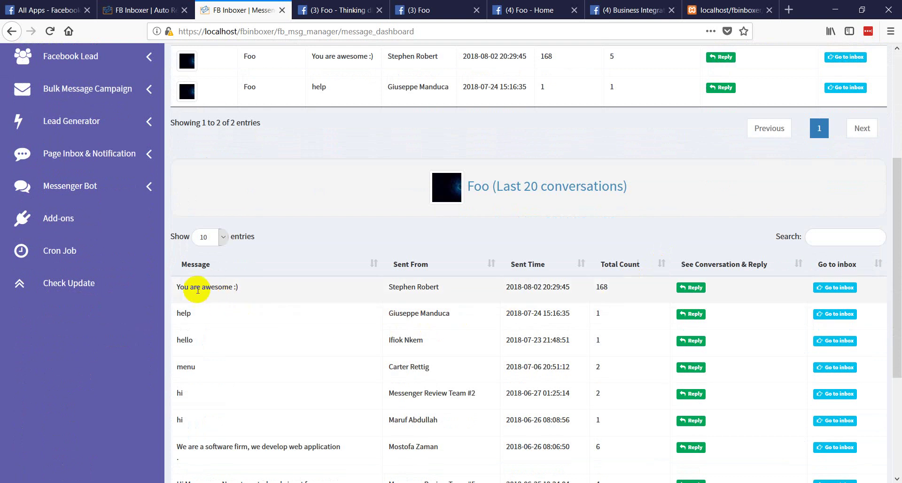
left_click_drag(181, 286, 238, 286)
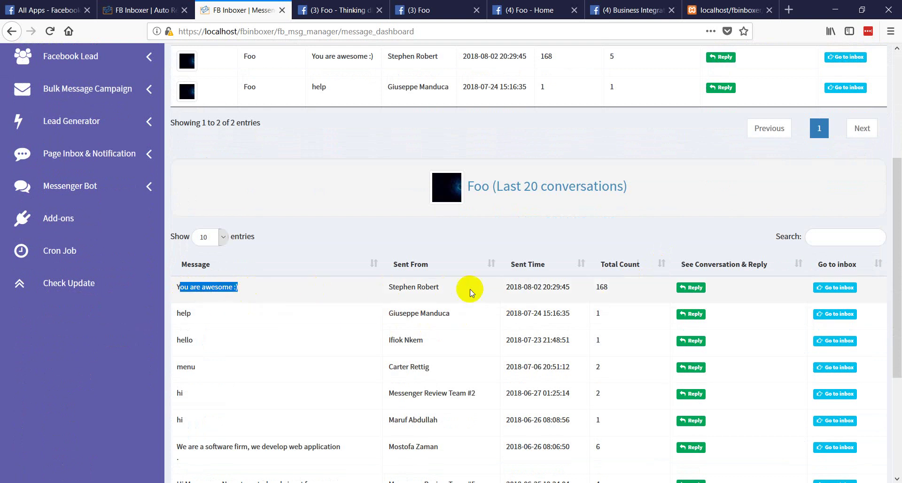